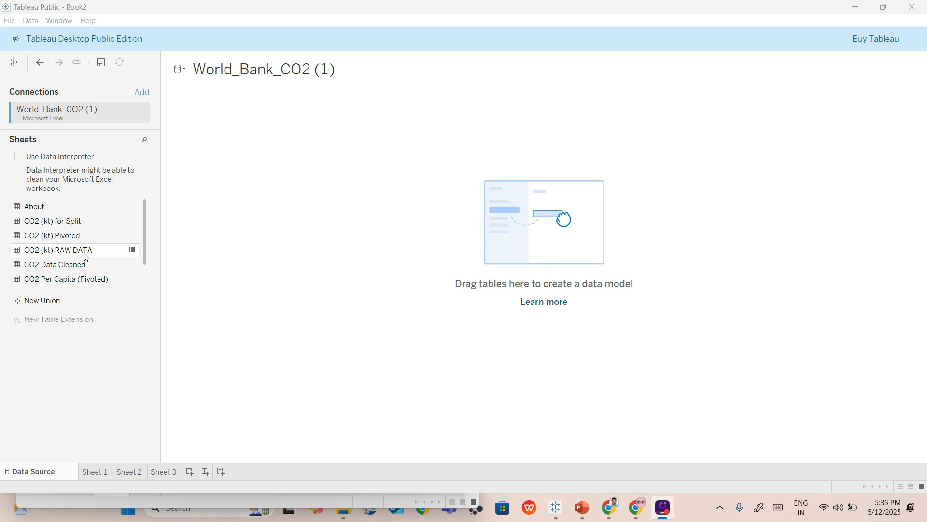
Step: Add the CO2 (kt) RAW DATA sheet to the data model canvas and preview its columns
drag(86, 252, 233, 118)
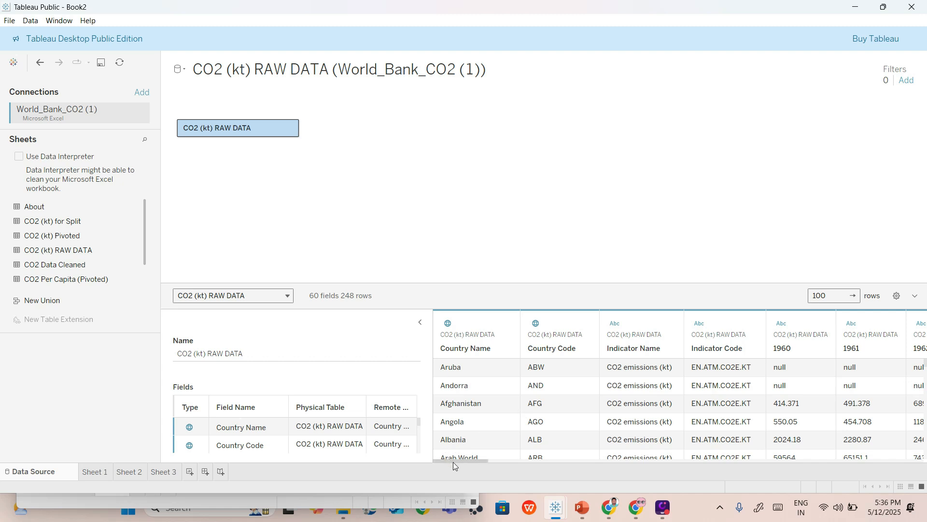
drag(453, 461, 395, 456)
drag(463, 461, 393, 447)
Step: Pivot all the year columns from 1960 through 2015 of the CO2 (kt) RAW DATA table into rows
click(799, 327)
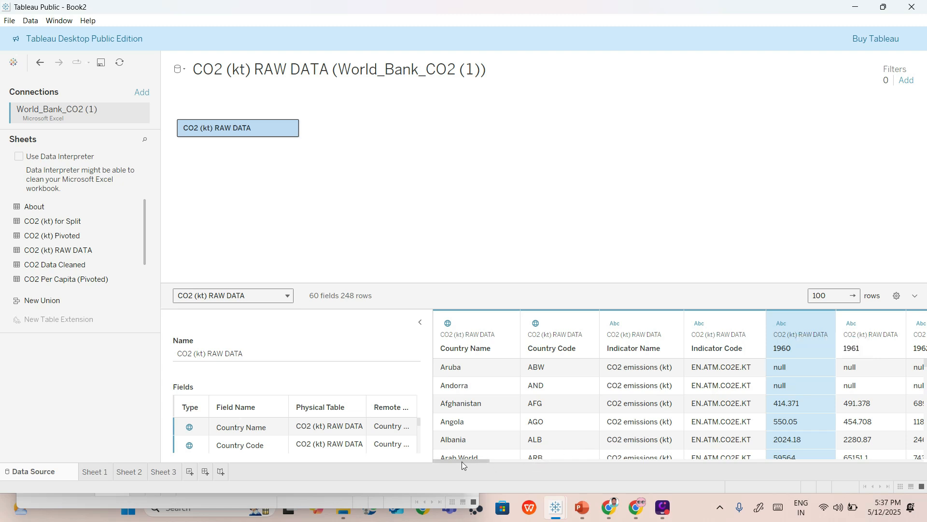
drag(466, 460, 926, 472)
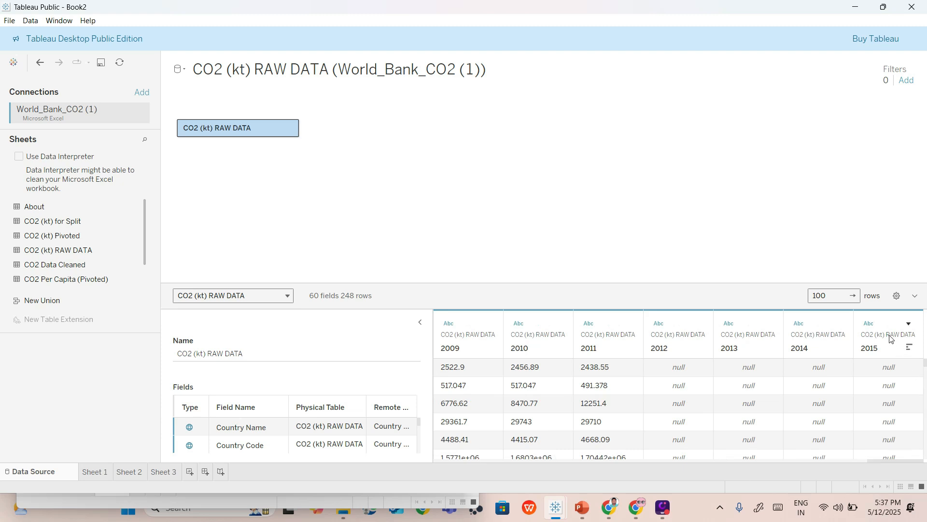
key(ctrl+a)
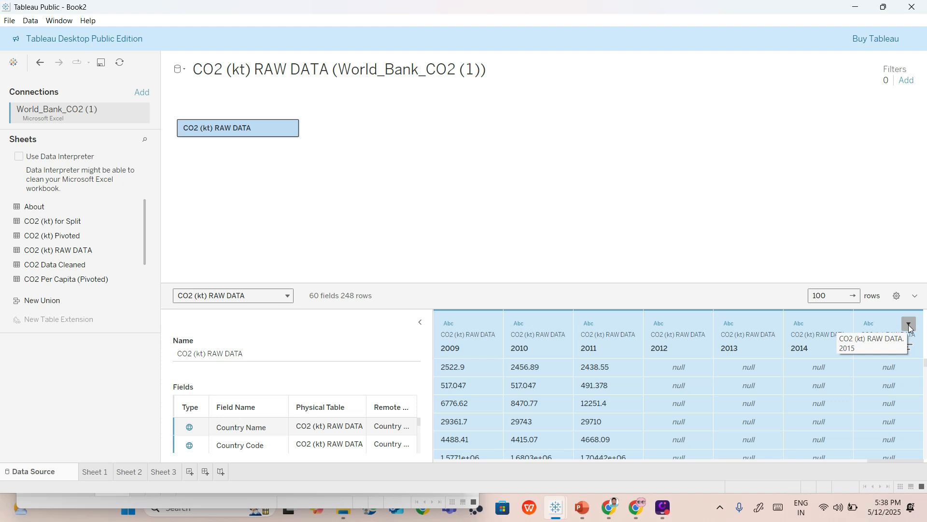
click(908, 324)
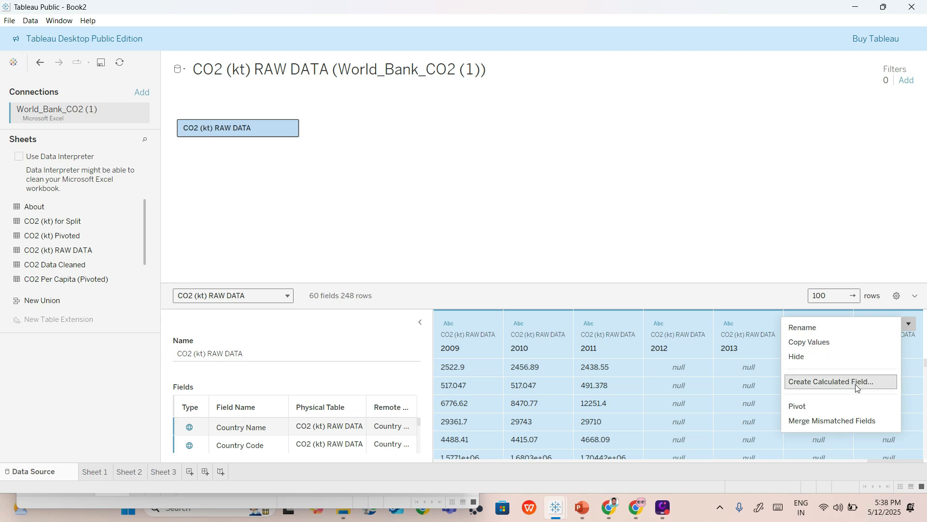
click(842, 408)
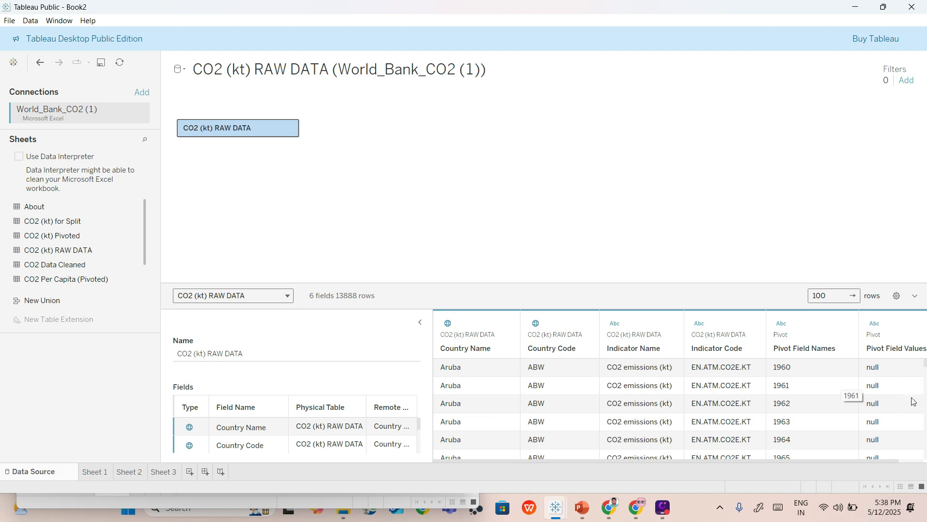
Step: Examine the pivoted rows, checking how the years and emission values are listed for each country
drag(608, 462, 773, 456)
scroll(848, 367, down, 5)
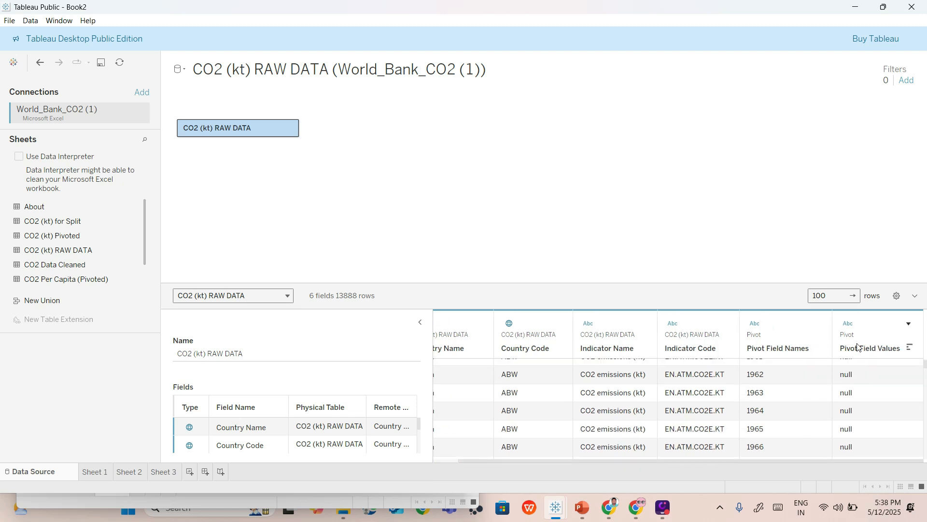
scroll(843, 405, down, 11)
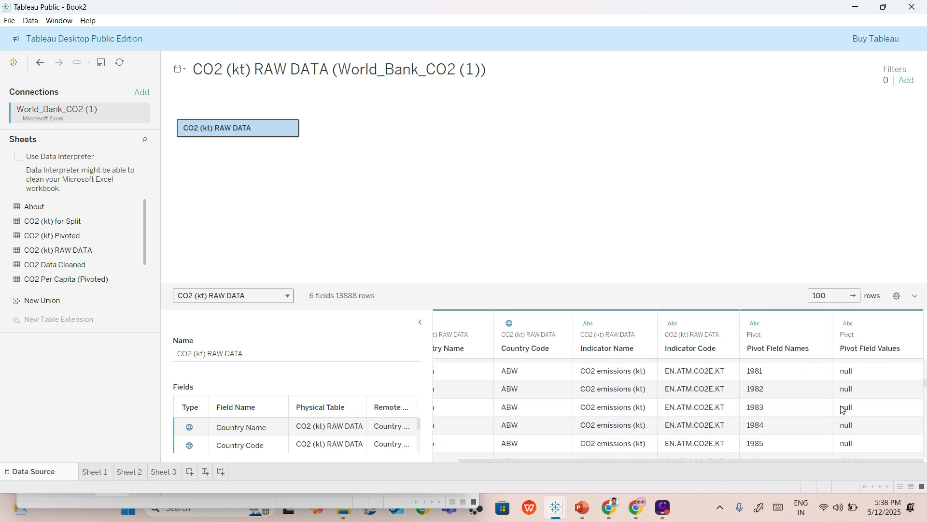
scroll(843, 408, down, 10)
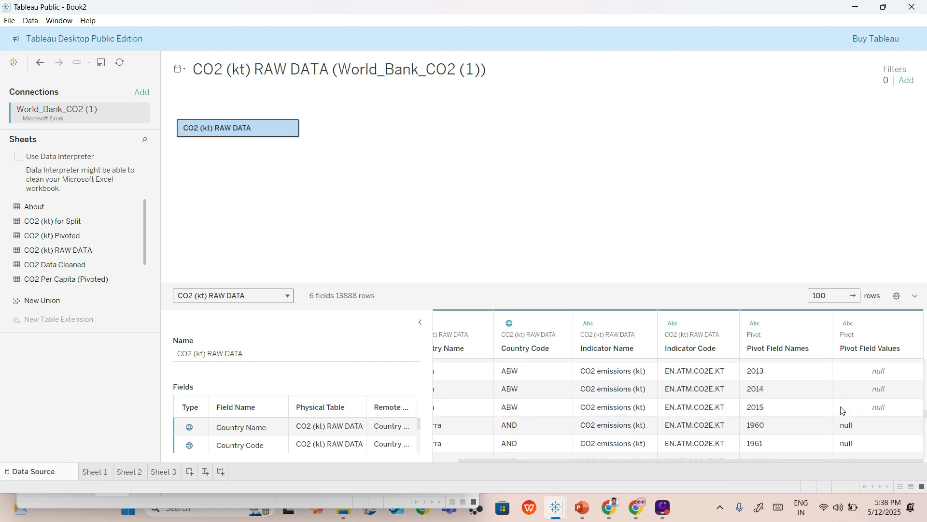
drag(684, 460, 545, 466)
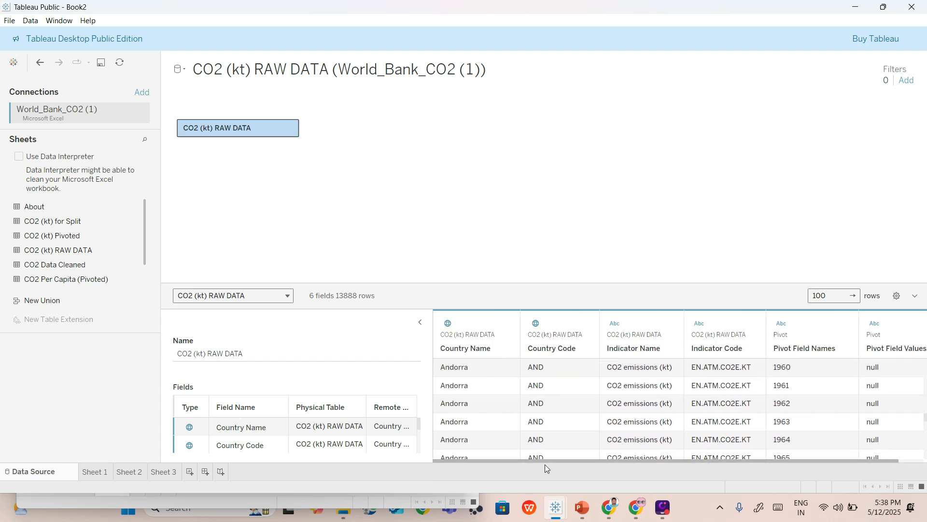
scroll(818, 421, up, 5)
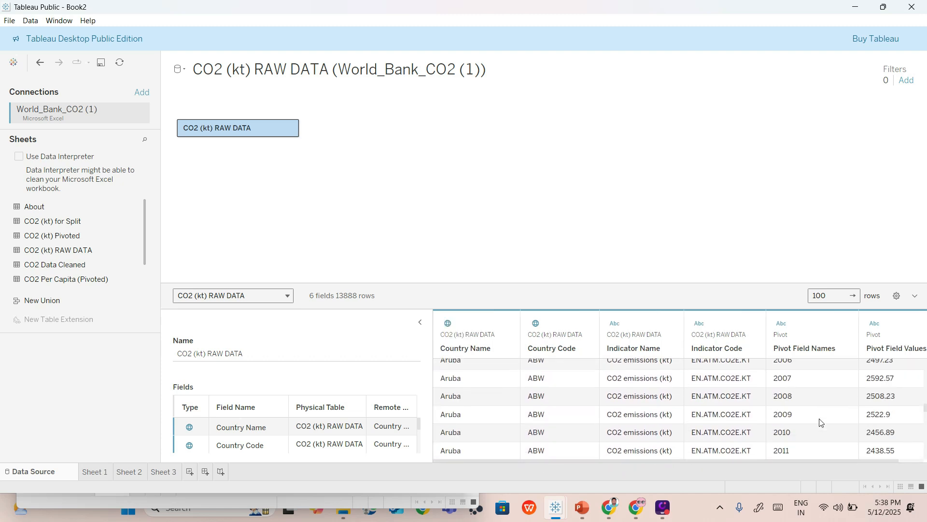
scroll(819, 423, up, 1)
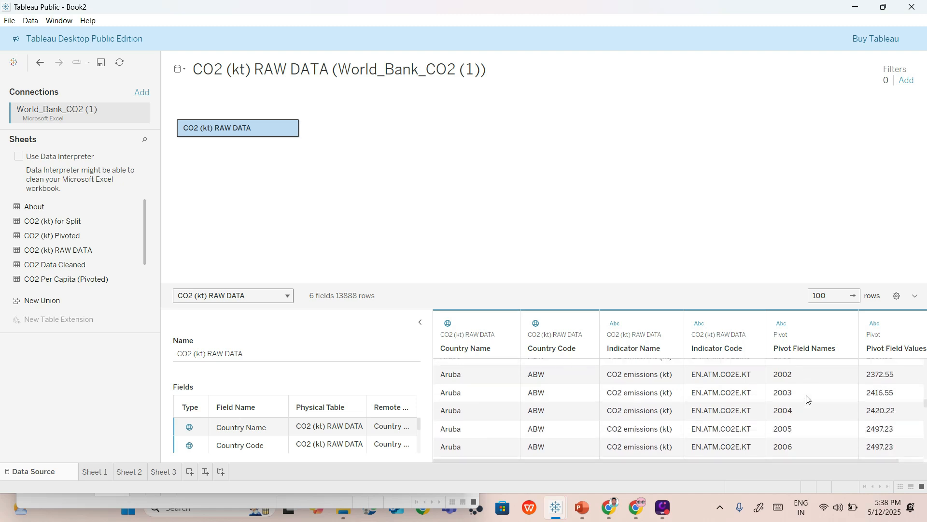
scroll(807, 399, up, 2)
scroll(807, 399, up, 2)
scroll(807, 399, down, 4)
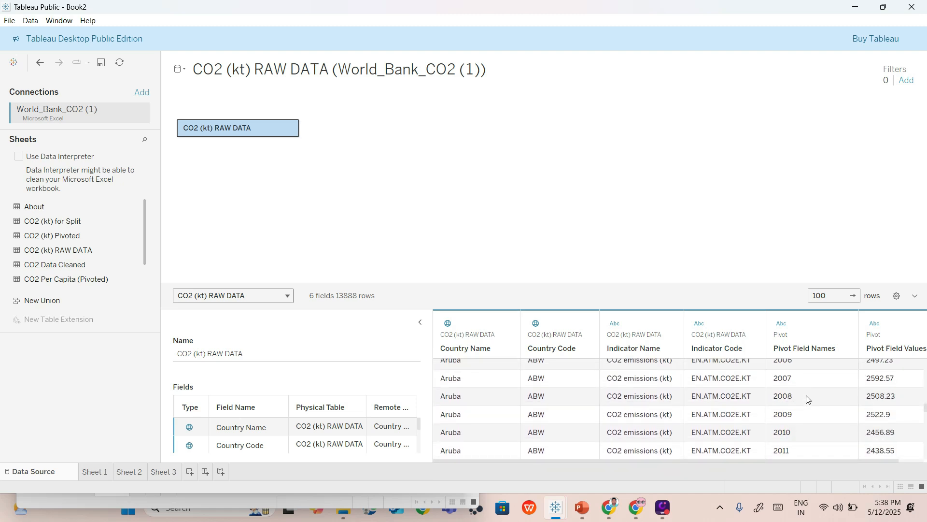
scroll(814, 428, down, 1)
scroll(806, 441, down, 1)
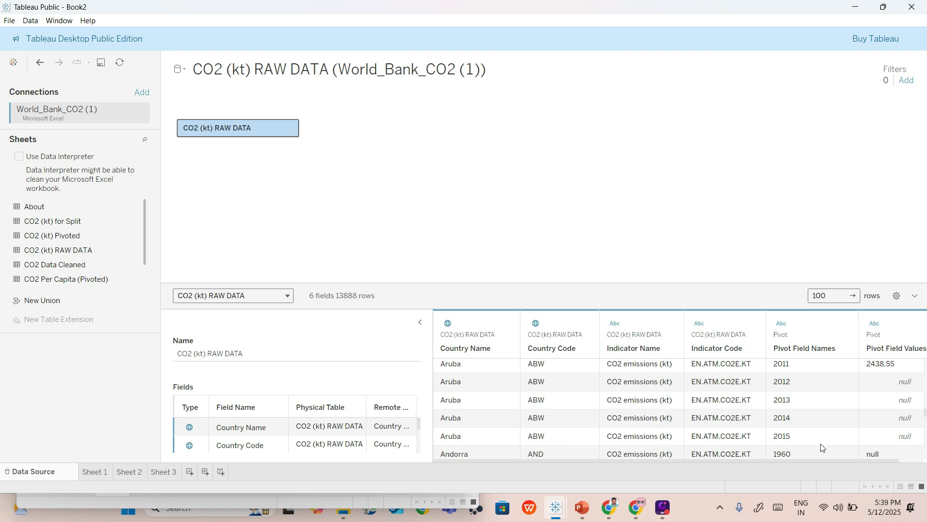
scroll(840, 446, down, 2)
scroll(847, 445, down, 3)
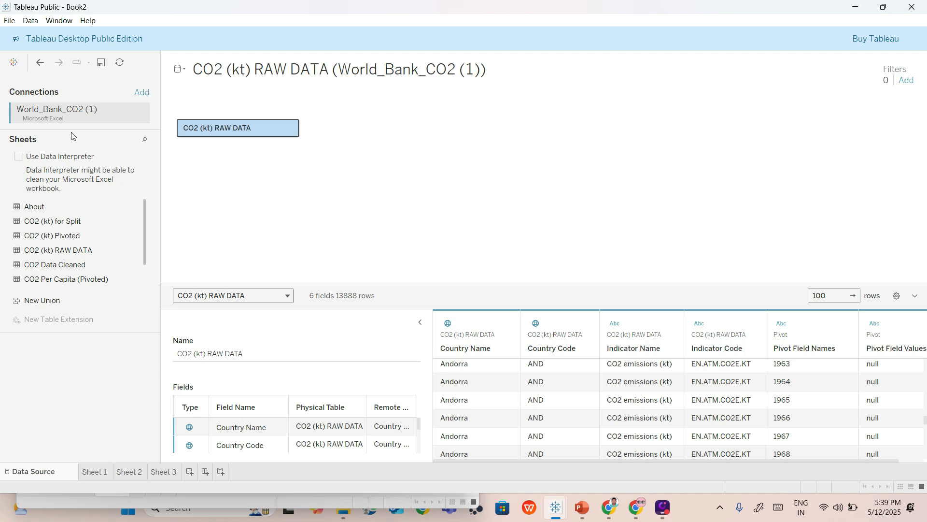
Step: Save the workbook as a Tableau Workbook named "as piveted", agreeing to create the extract
click(9, 20)
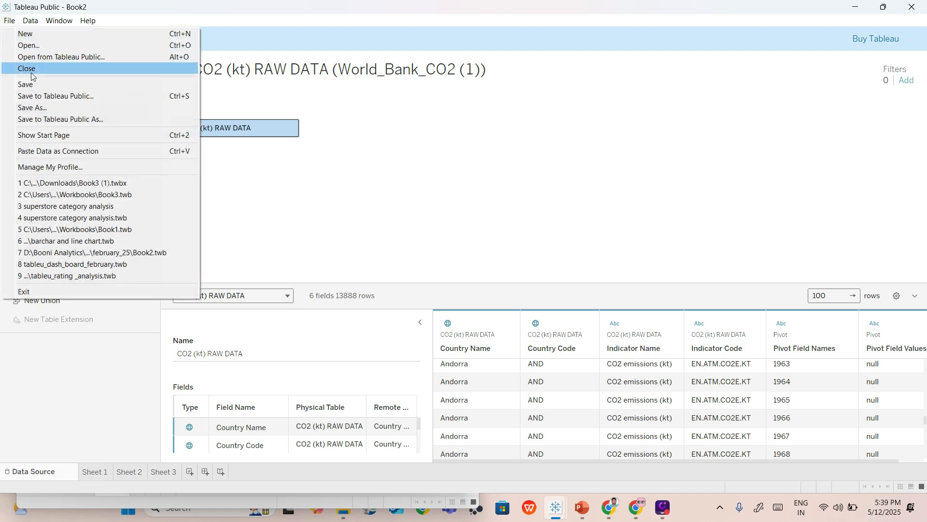
click(57, 107)
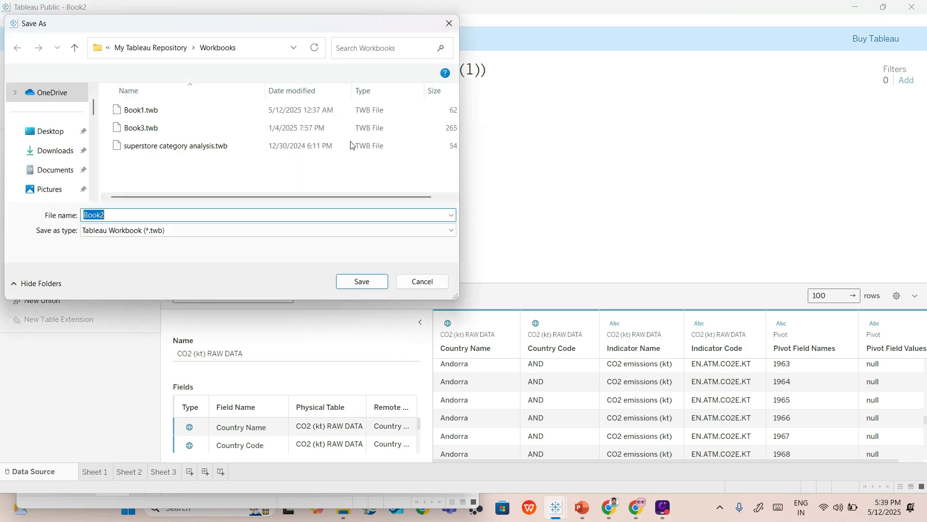
click(131, 216)
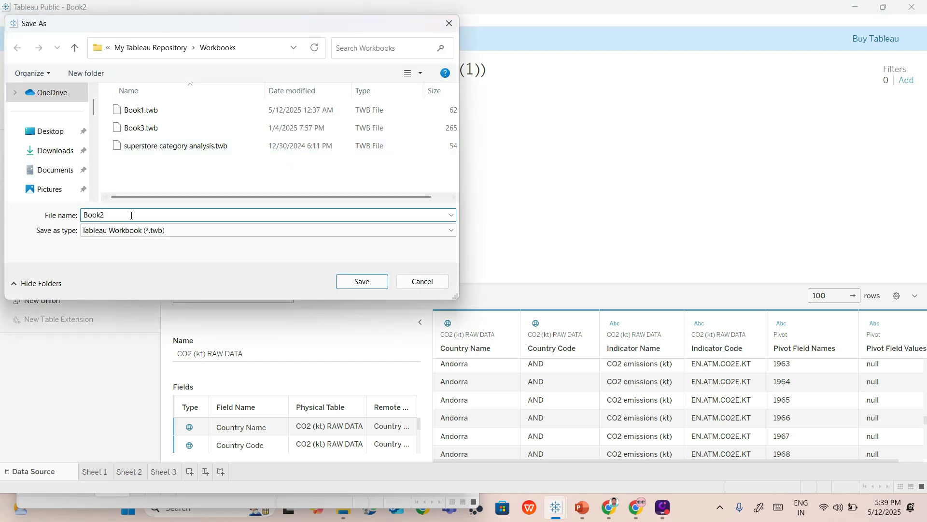
double_click(97, 217)
key(BackSpace)
text(as piveted)
click(357, 281)
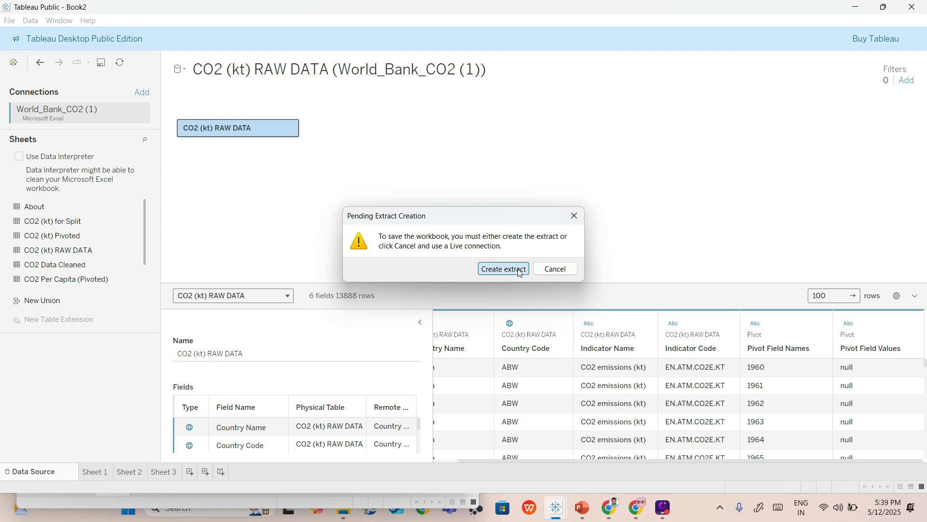
click(518, 270)
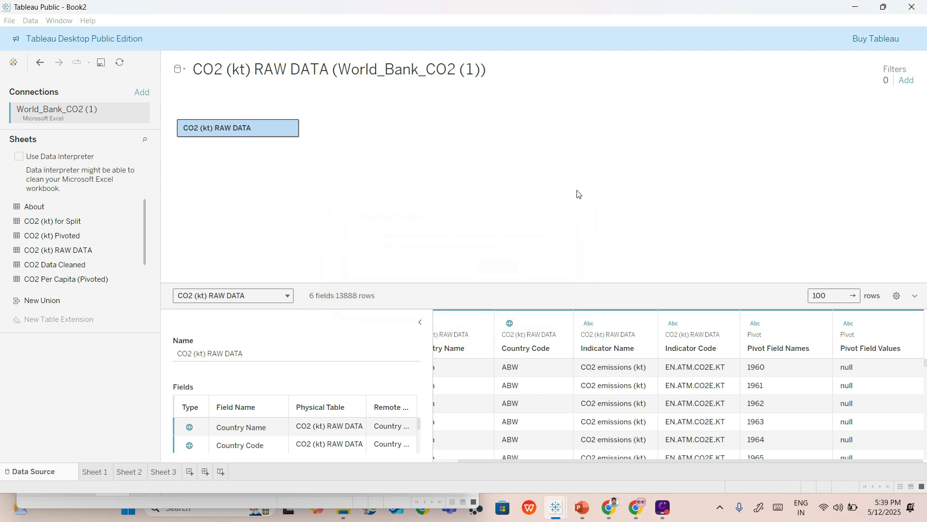